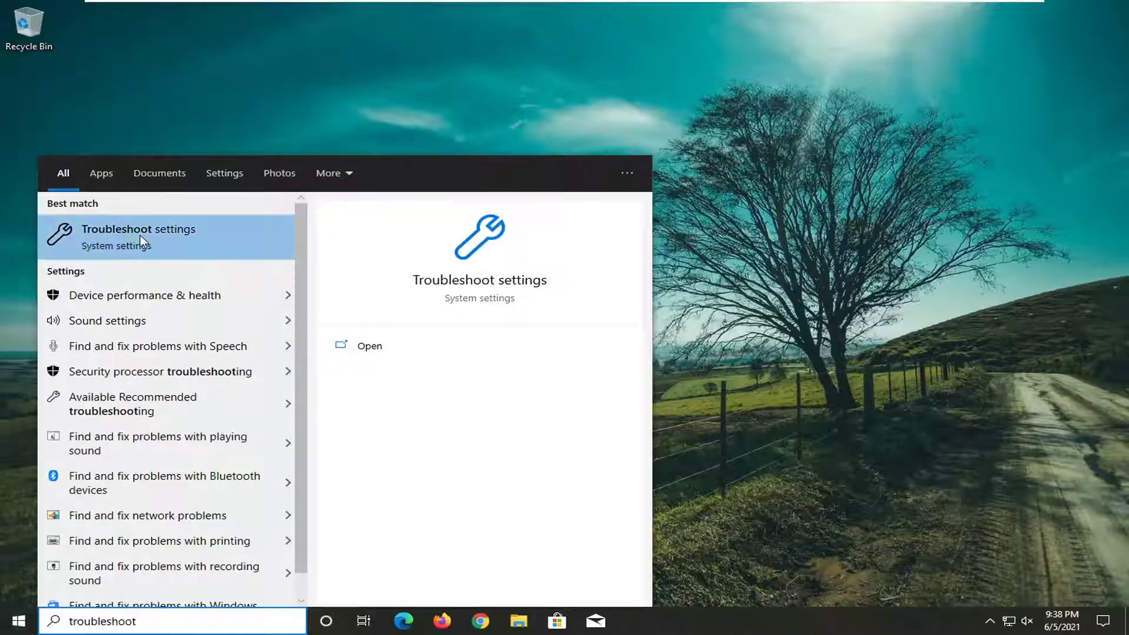
Run the Bluetooth troubleshooter from Additional troubleshooters until it reports a capability problem, then close it.
click(182, 234)
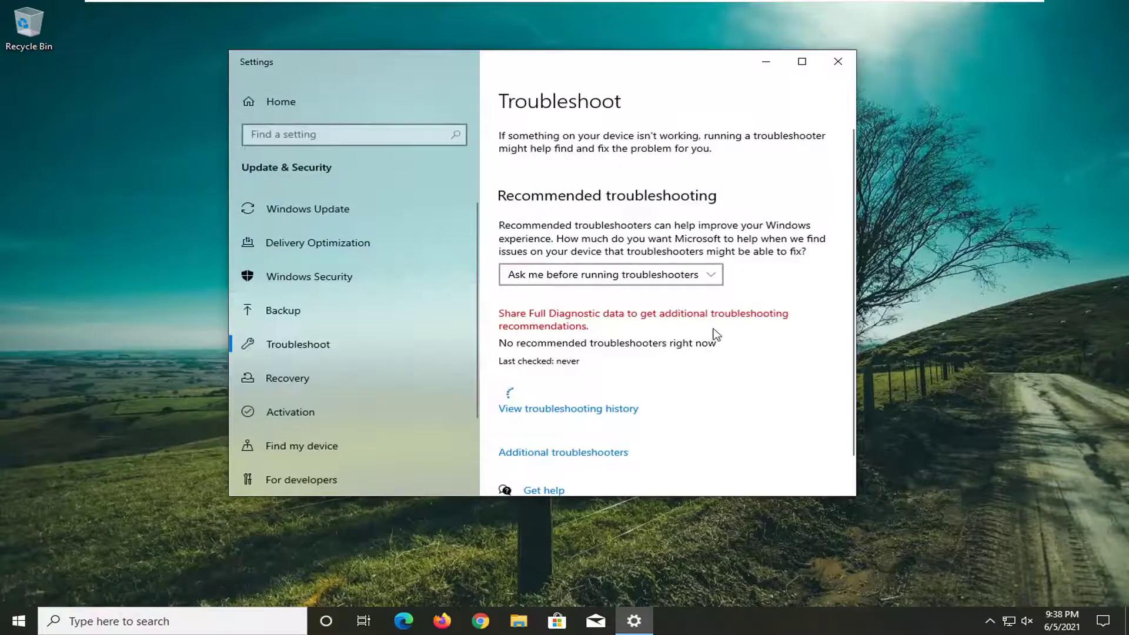
scroll(713, 330, down, 1)
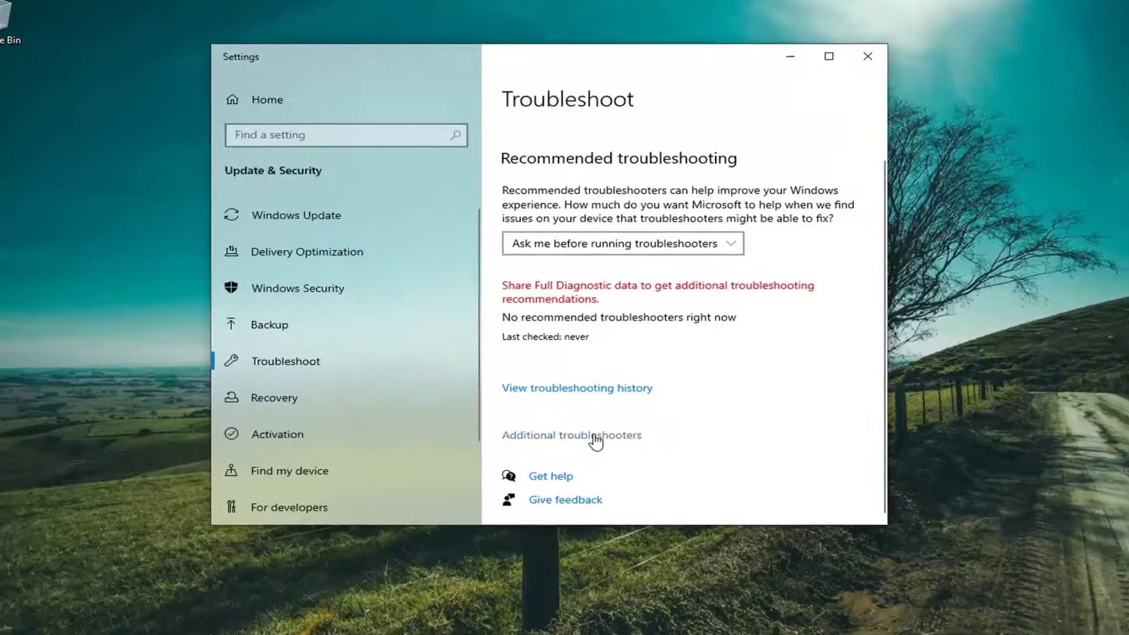
click(612, 436)
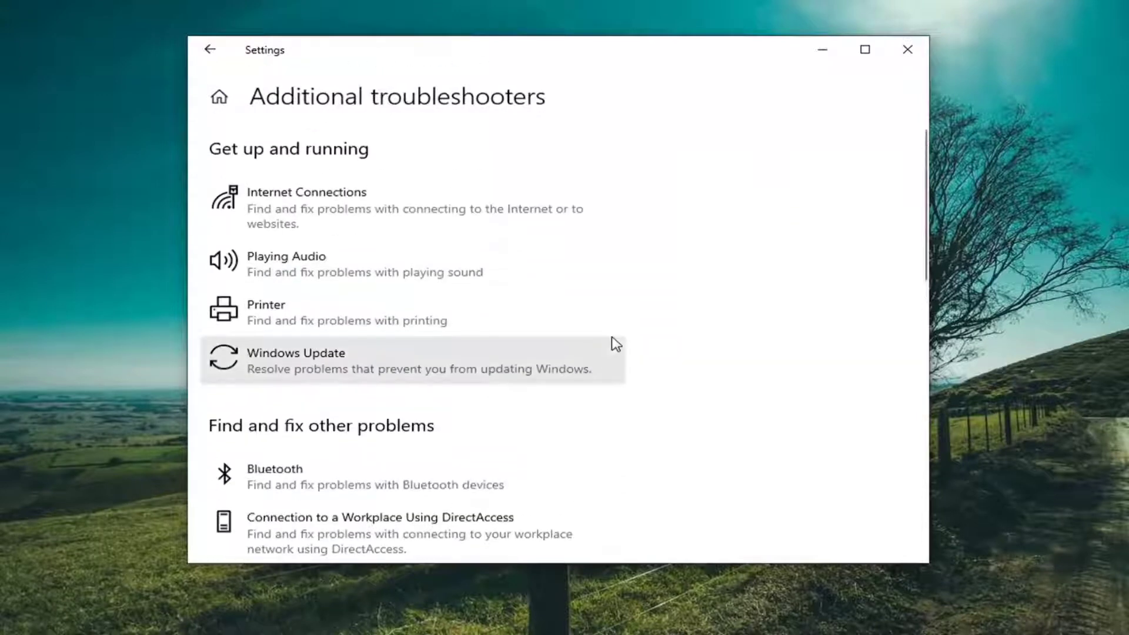
scroll(677, 371, down, 1)
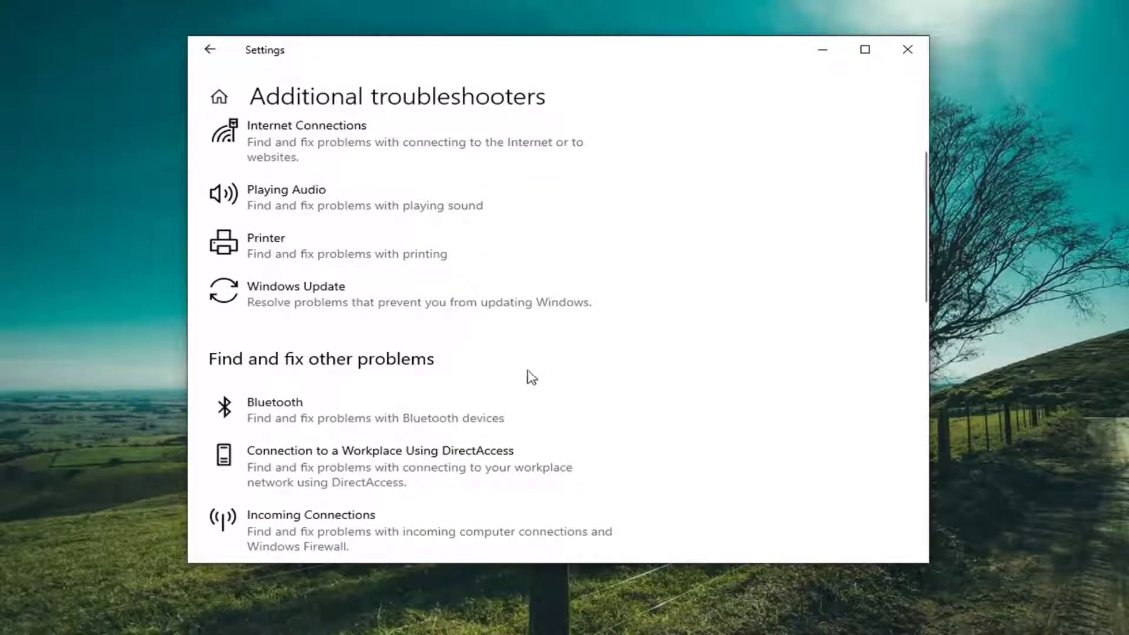
click(315, 421)
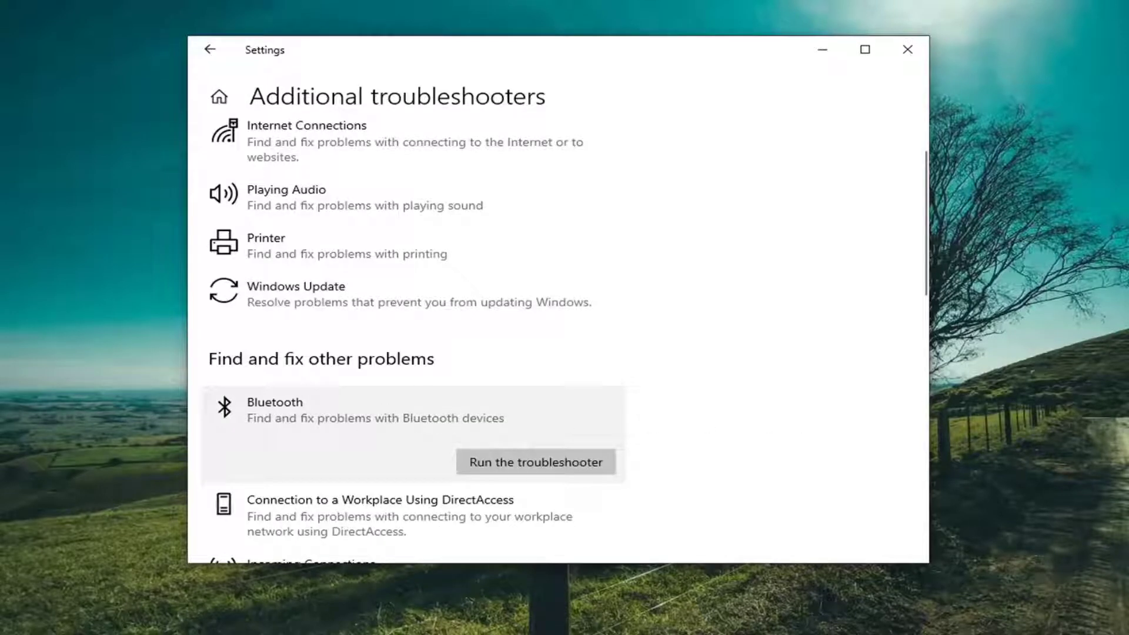
click(472, 462)
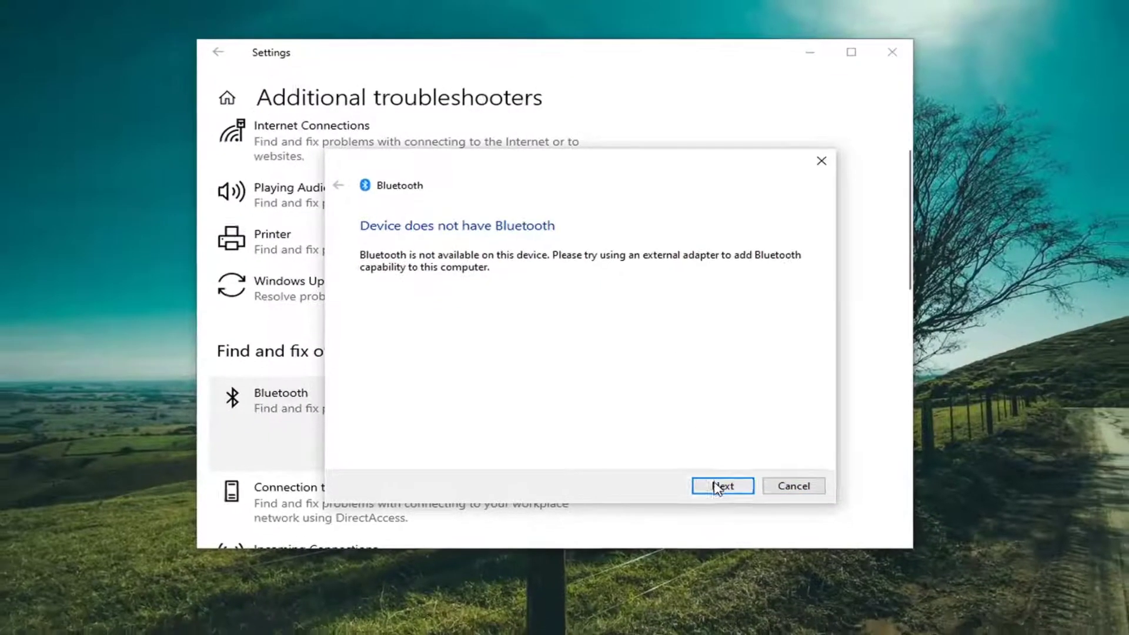
click(729, 498)
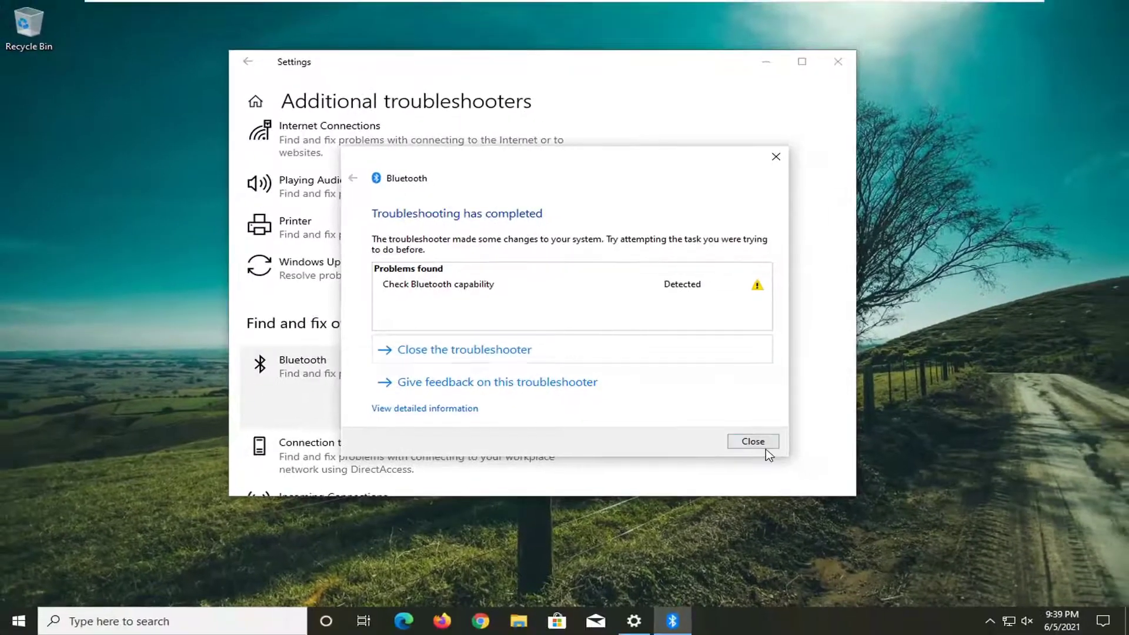
click(762, 445)
Close Settings and launch Device Manager by searching 'device manager' from Start.
click(839, 61)
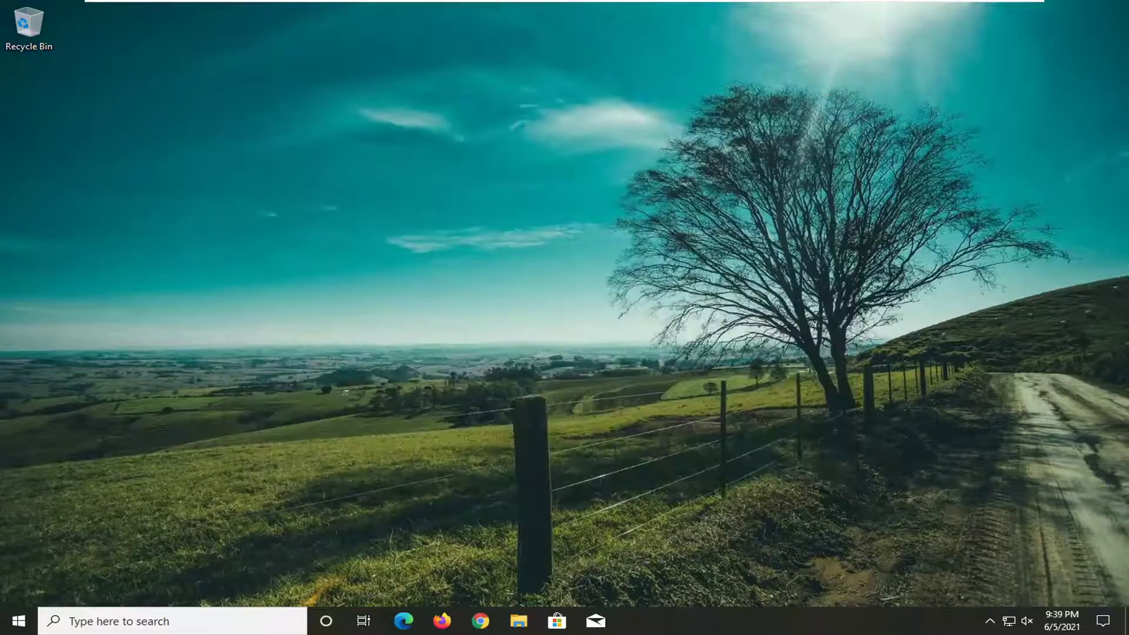
click(14, 628)
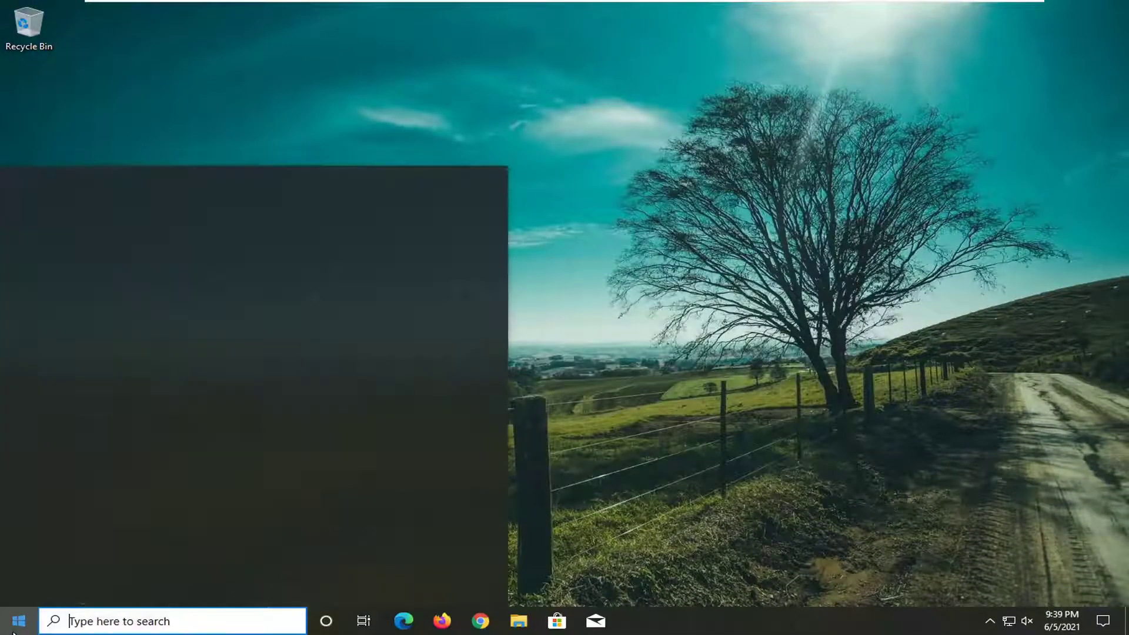
text(device man)
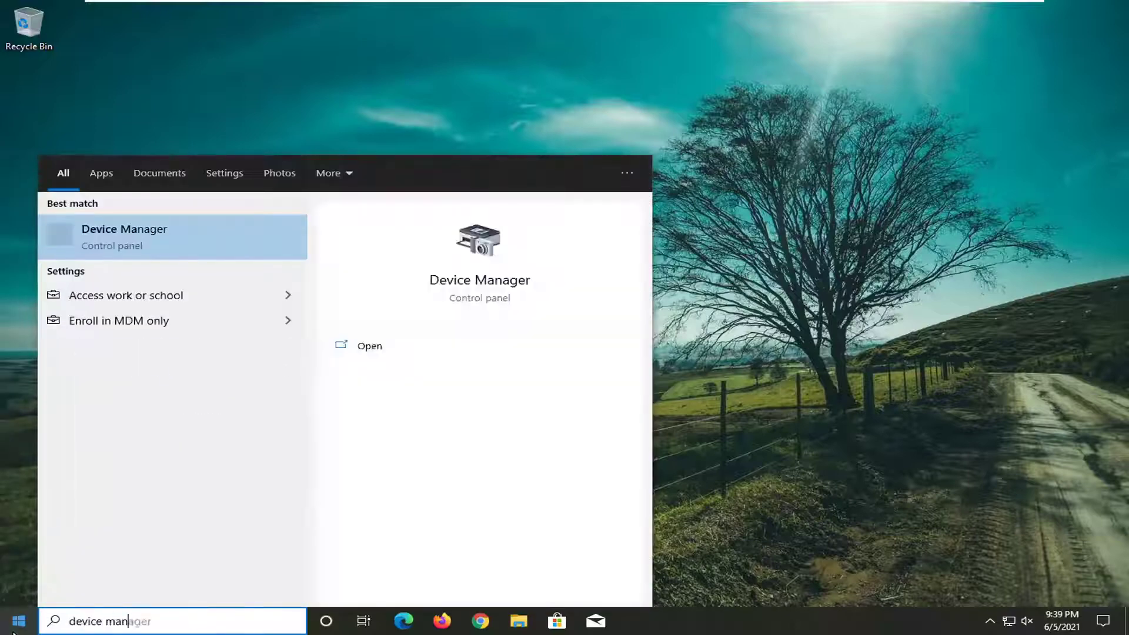
text(ager)
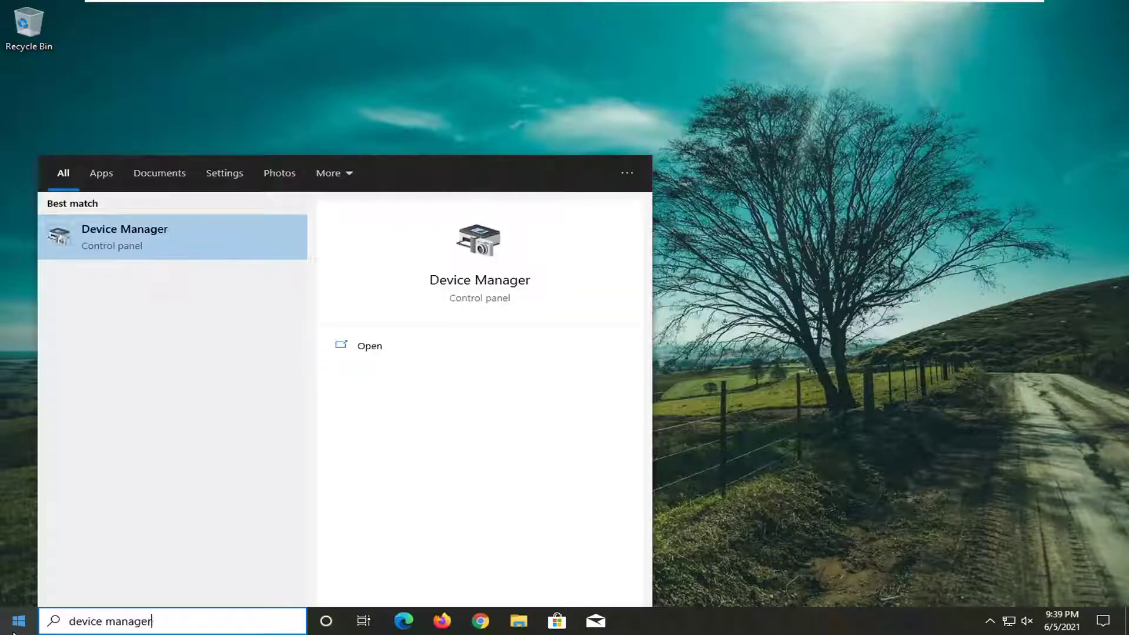
click(133, 237)
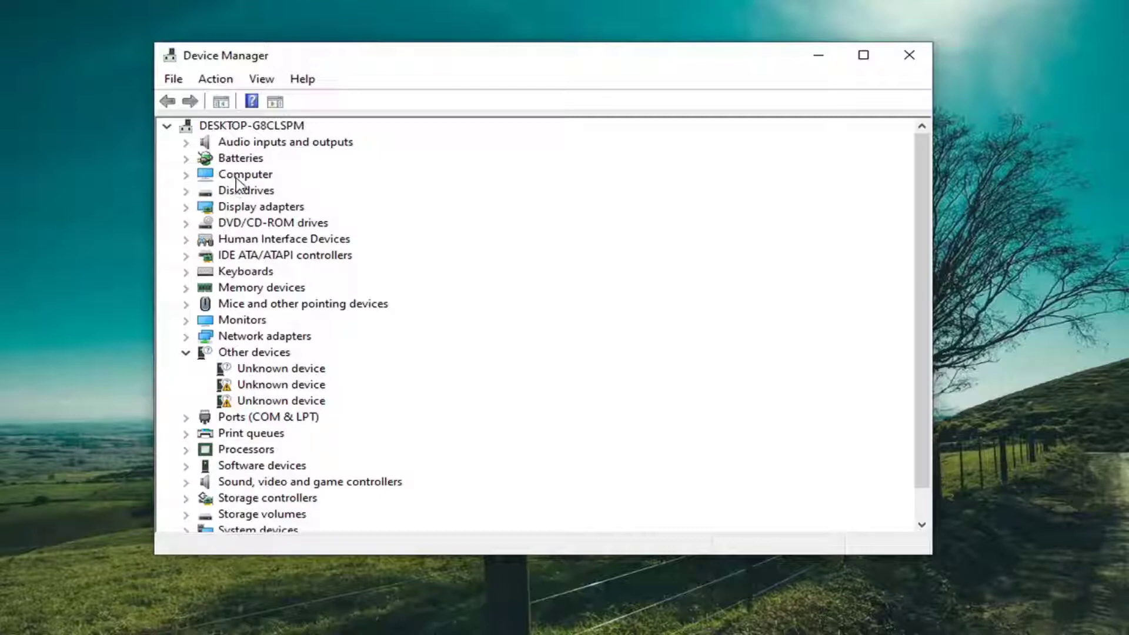
Expand Computer and bring up the actions menu for ACPI x86-based PC.
double_click(234, 174)
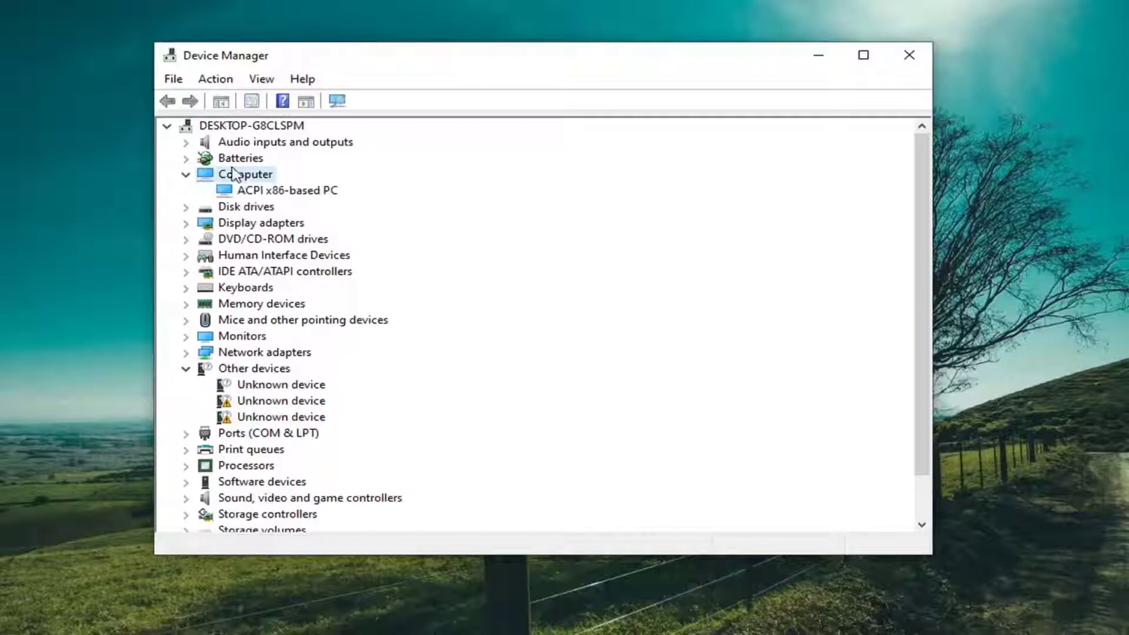
click(297, 195)
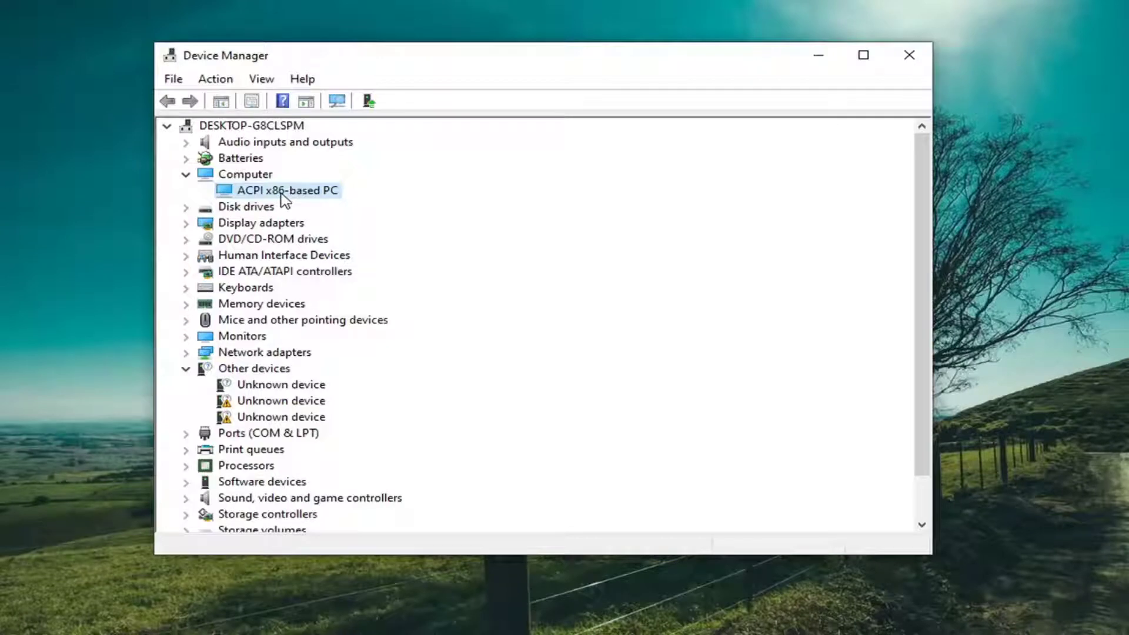
right_click(285, 200)
Update the ACPI x86-based PC driver by picking it from the computer's compatible driver list.
click(355, 207)
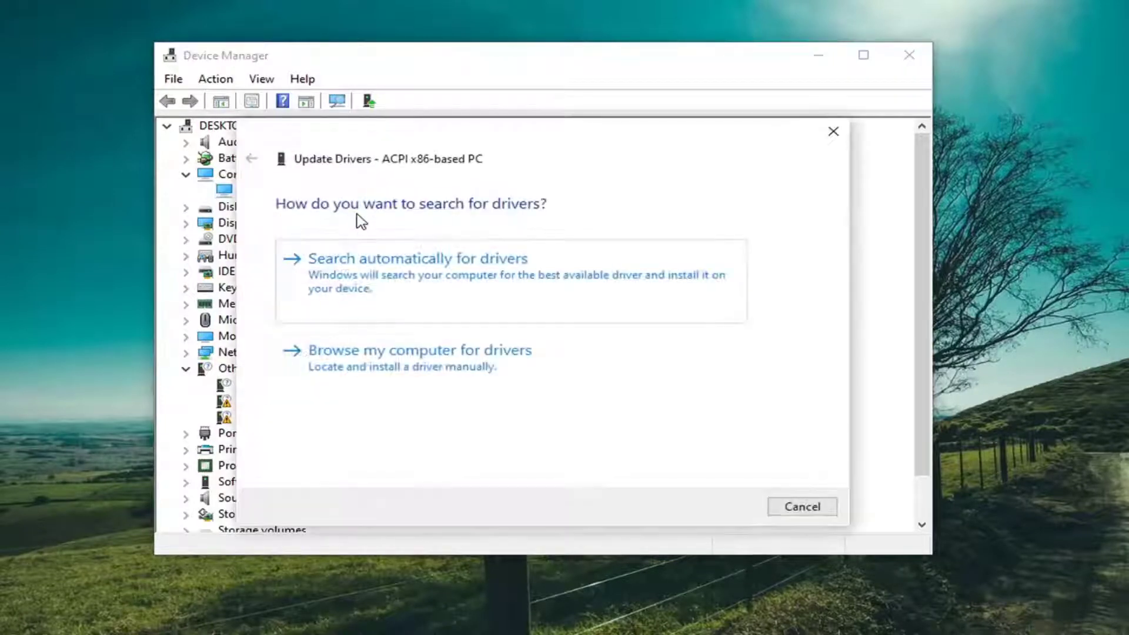
click(429, 368)
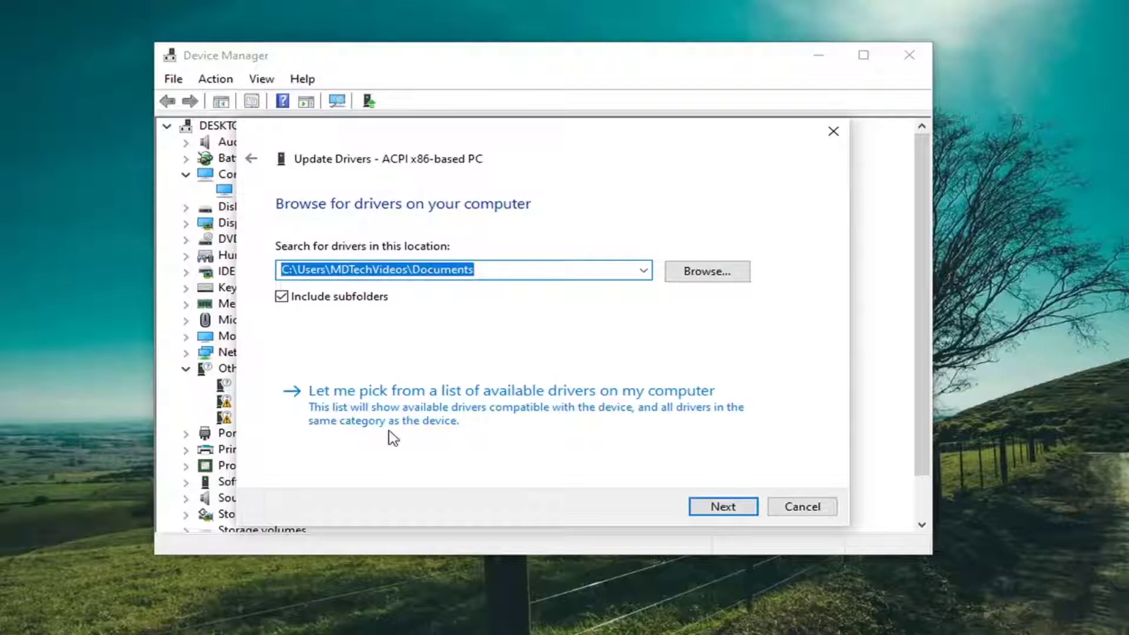
click(529, 424)
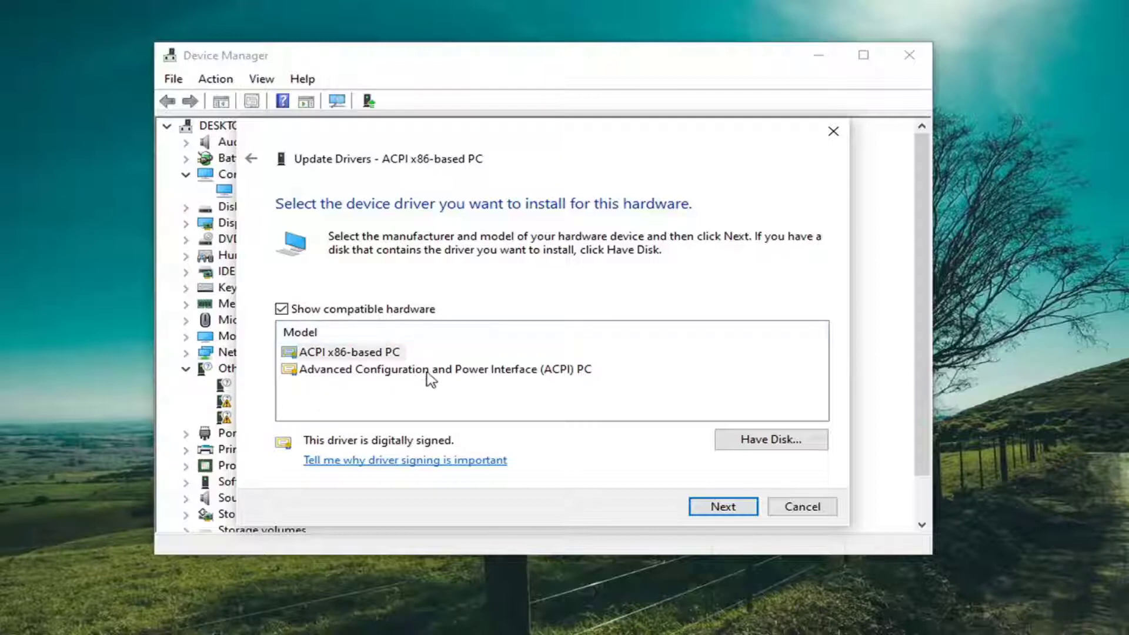
click(727, 507)
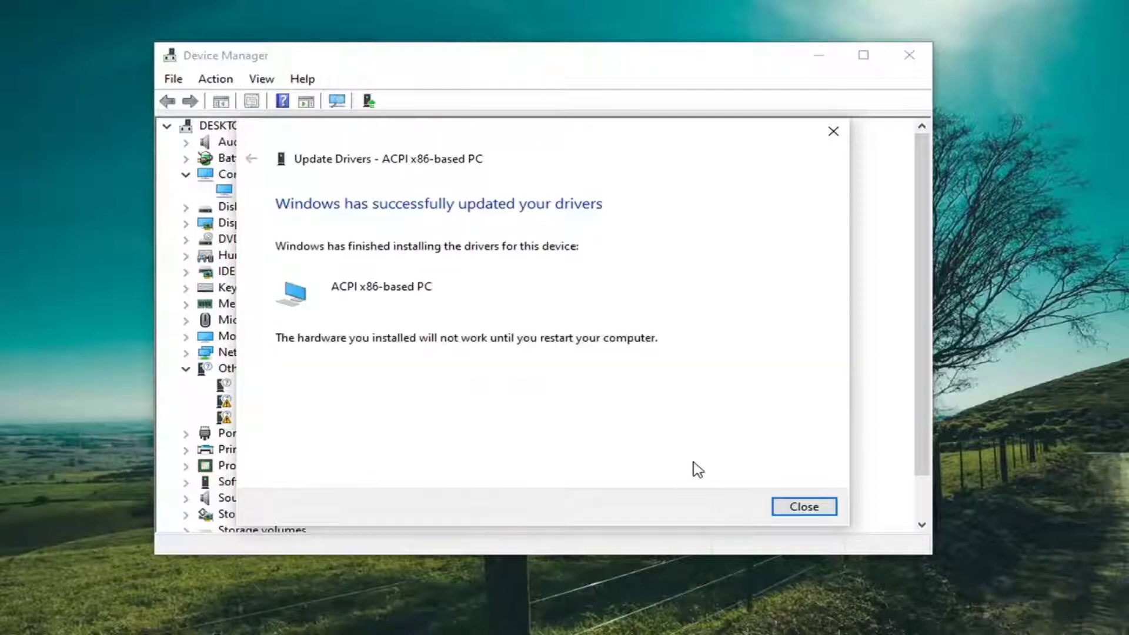
Close the finished driver wizard, decline the restart, and close Device Manager.
click(807, 508)
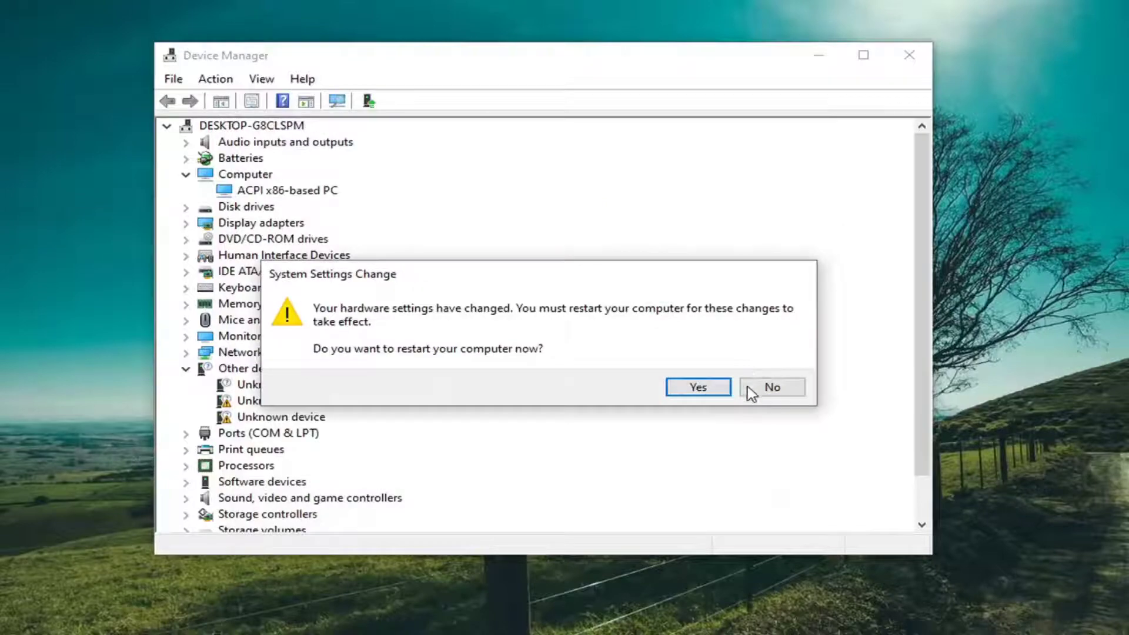
click(764, 389)
click(910, 56)
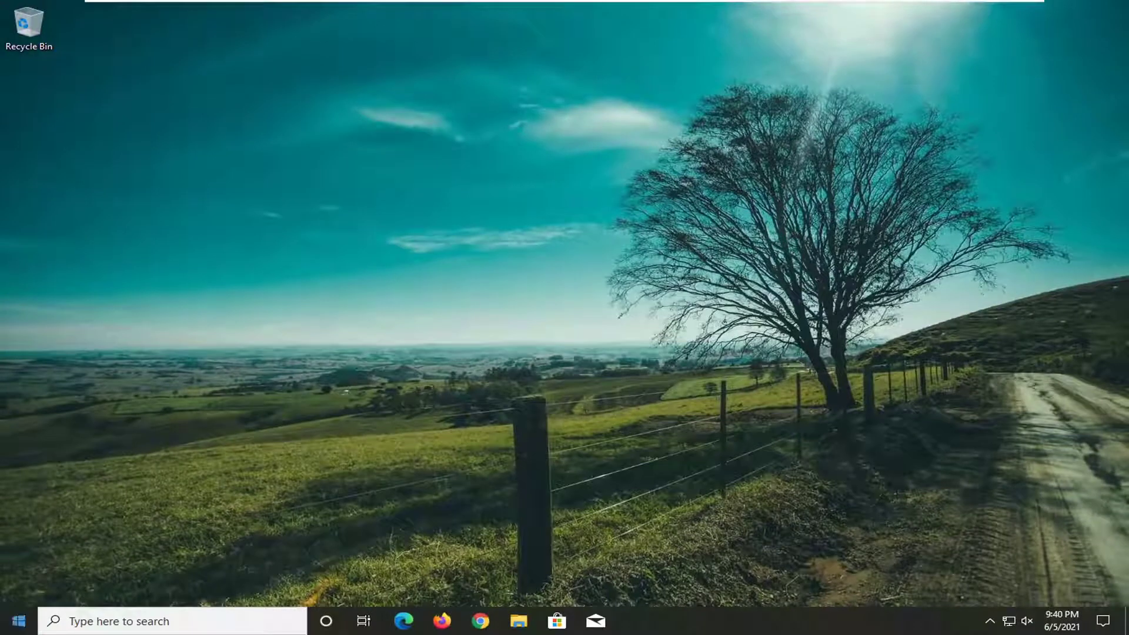
Open Services from a 'services' search and select Windows Audio to read its description.
click(12, 627)
text(s)
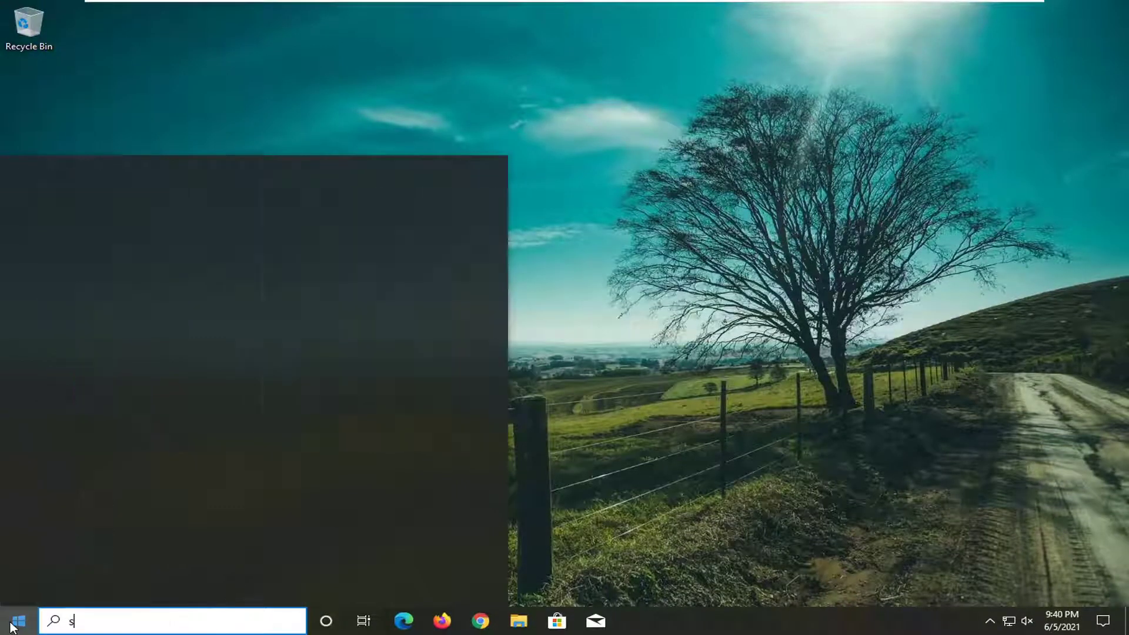
text(ervices)
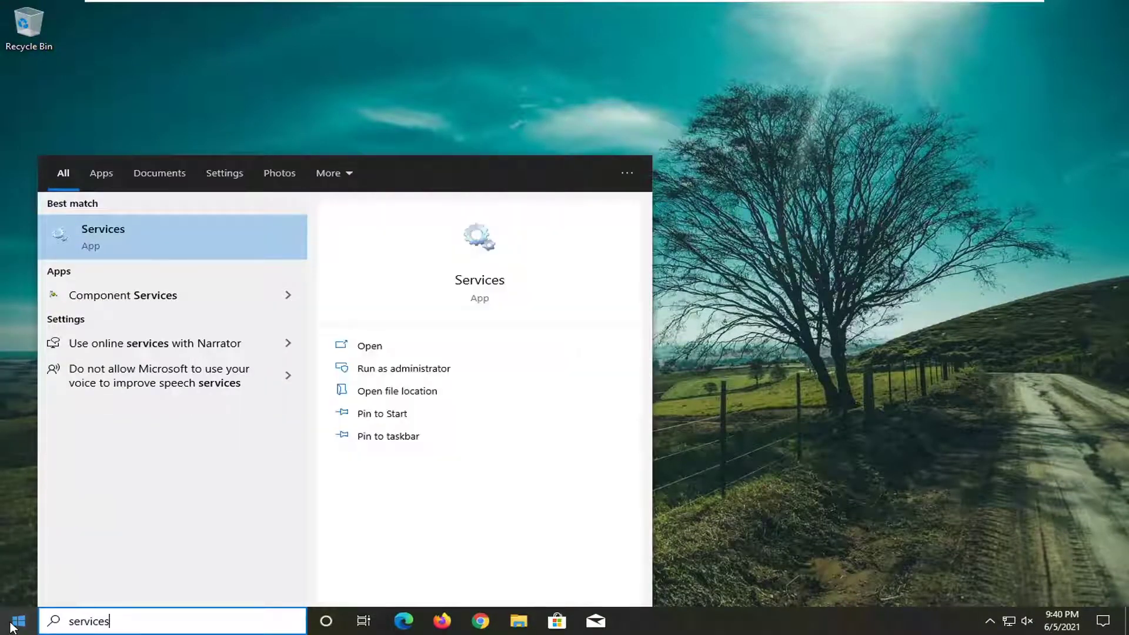
click(163, 240)
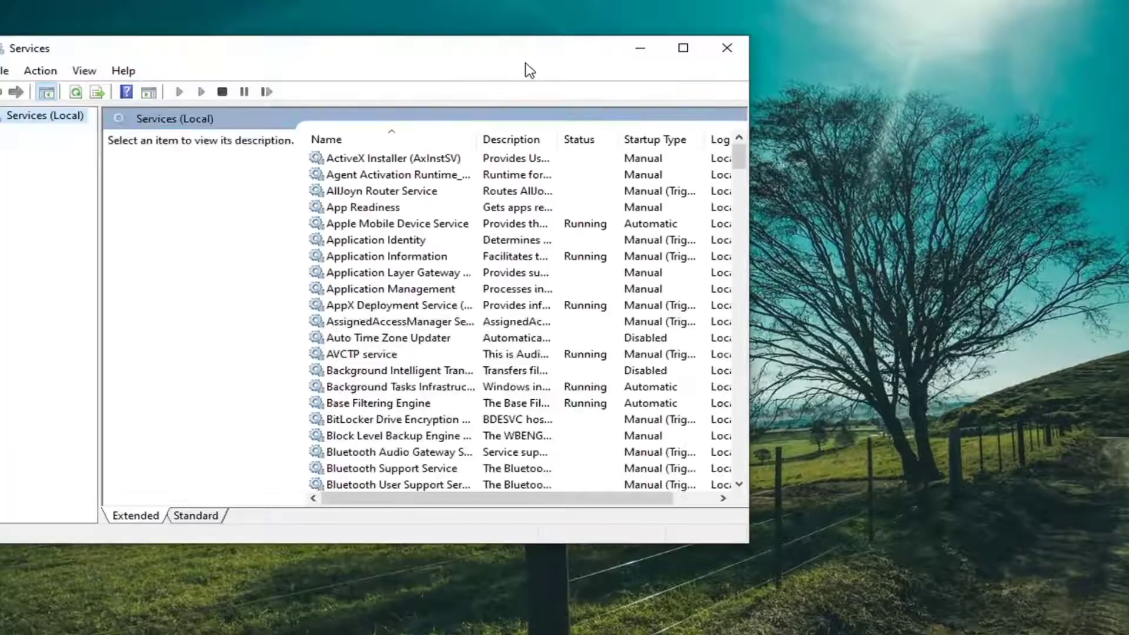
drag(529, 56, 737, 60)
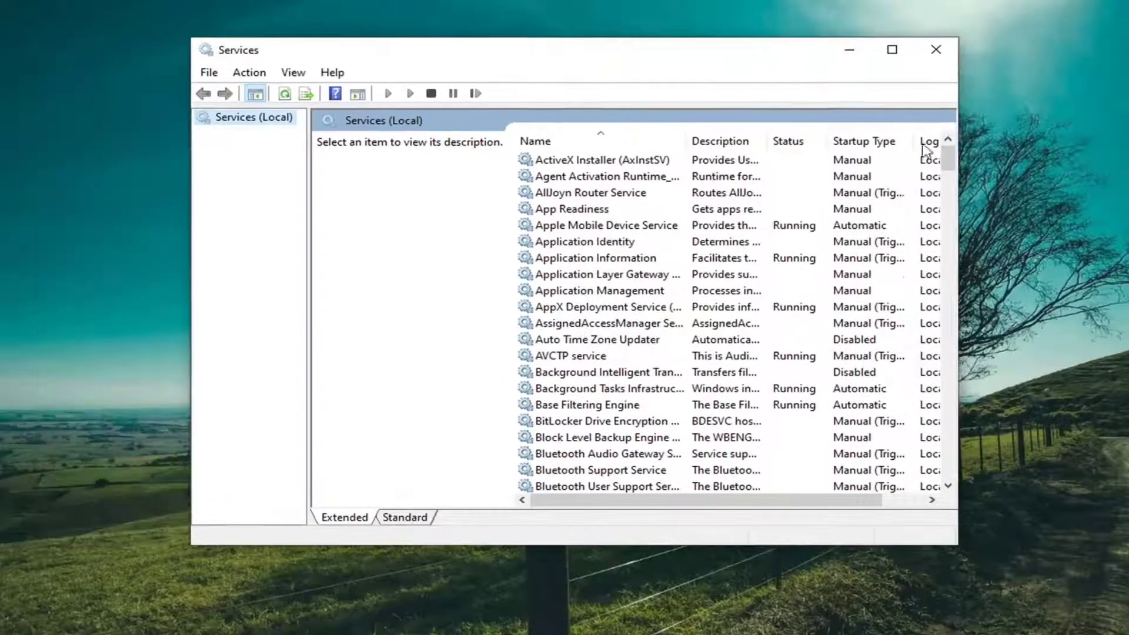
drag(947, 156, 942, 418)
click(593, 358)
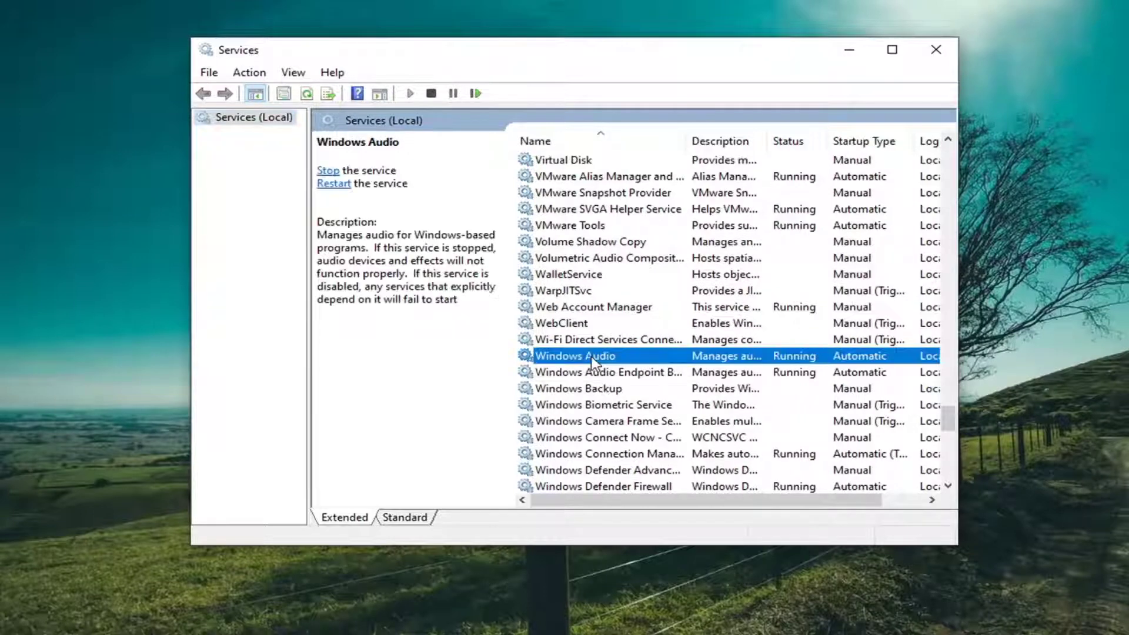
Set Windows Audio's startup type back to Automatic after trying Manual, then apply and close.
double_click(593, 359)
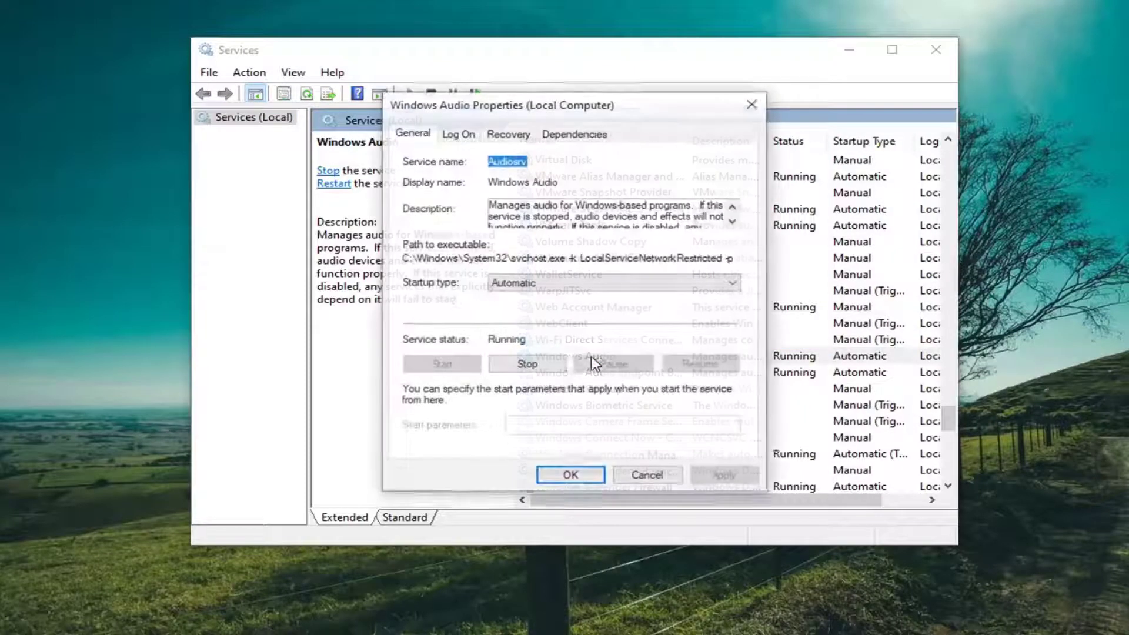
click(540, 286)
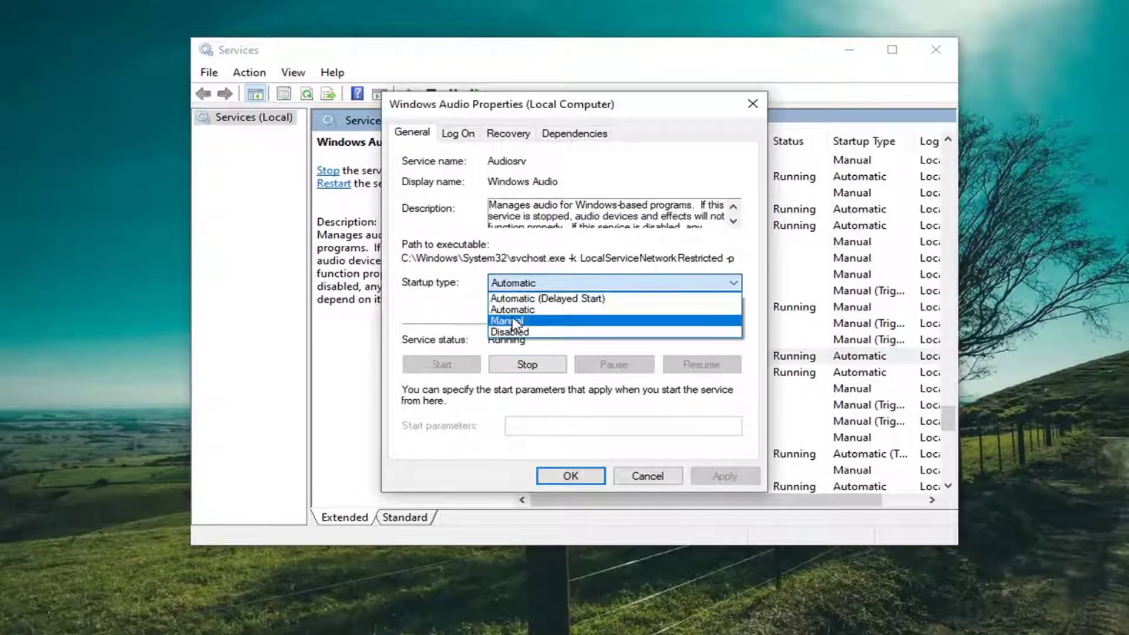
click(509, 320)
click(518, 289)
click(517, 309)
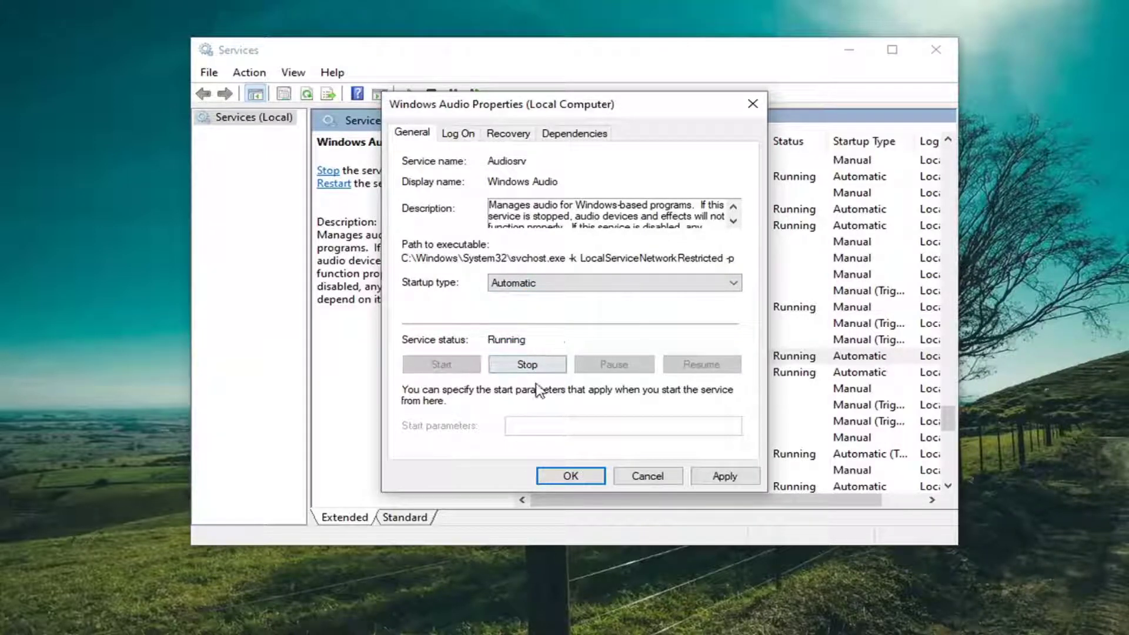
click(712, 475)
click(571, 476)
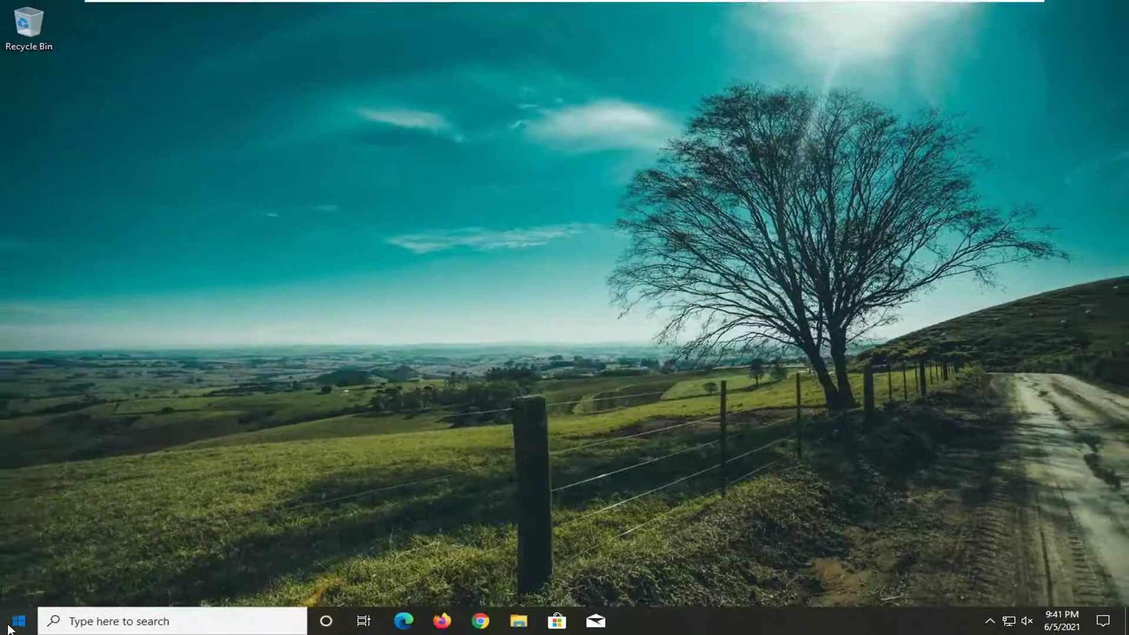
Open Control Panel from a 'control pan' Start search and view all items as Large icons.
click(8, 630)
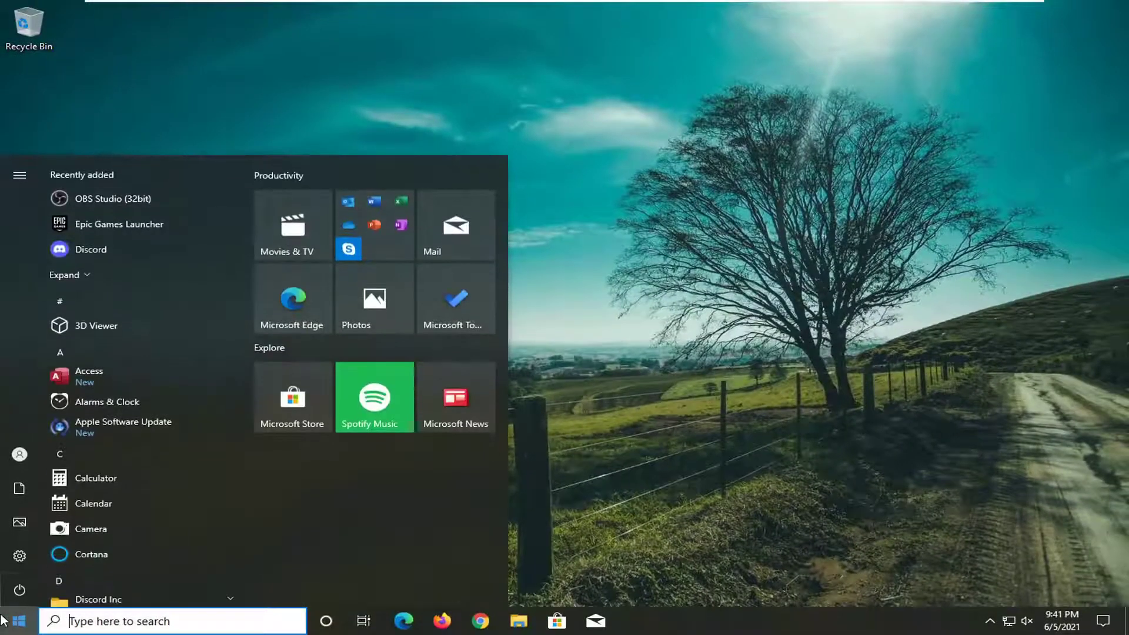
text(country)
key(BackSpace)
key(BackSpace)
key(BackSpace)
key(BackSpace)
key(BackSpace)
key(BackSpace)
key(BackSpace)
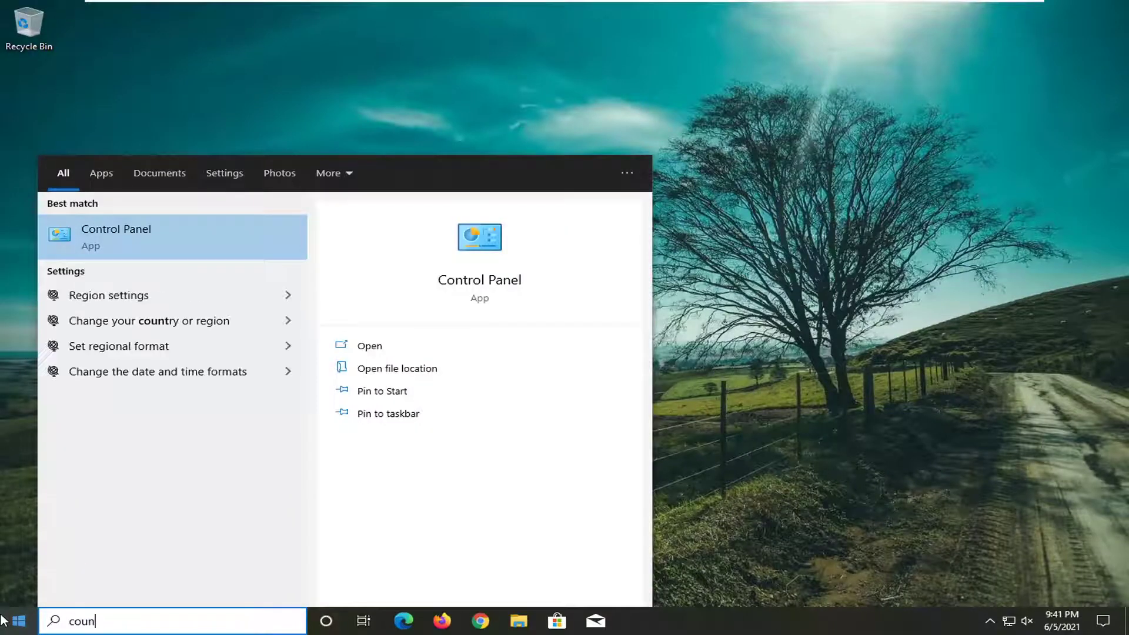
text(control panel)
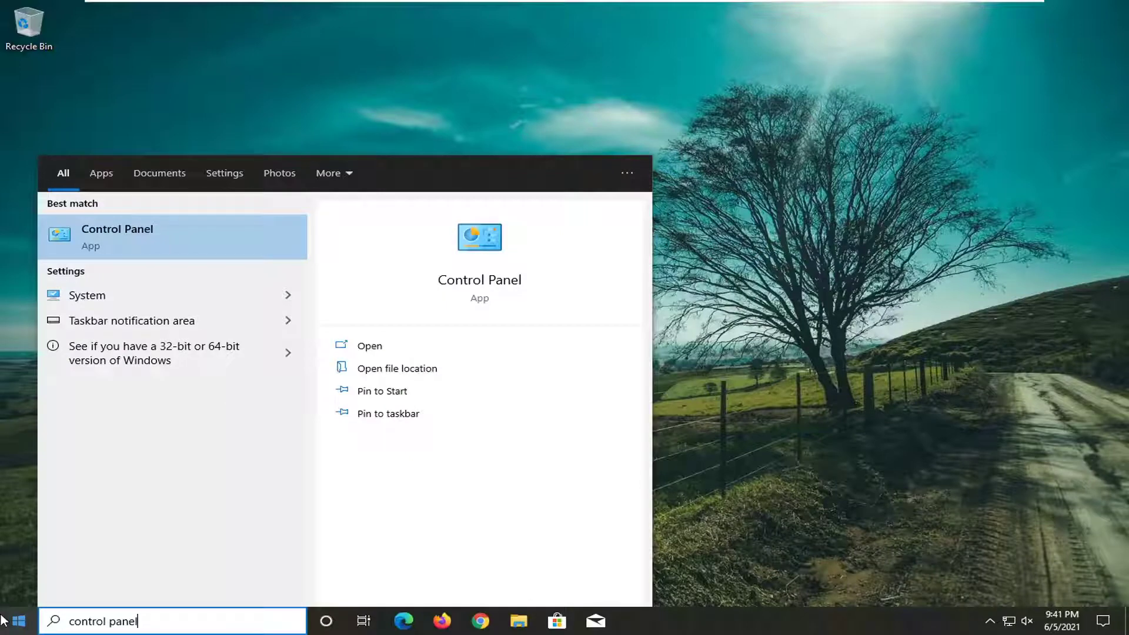
click(137, 247)
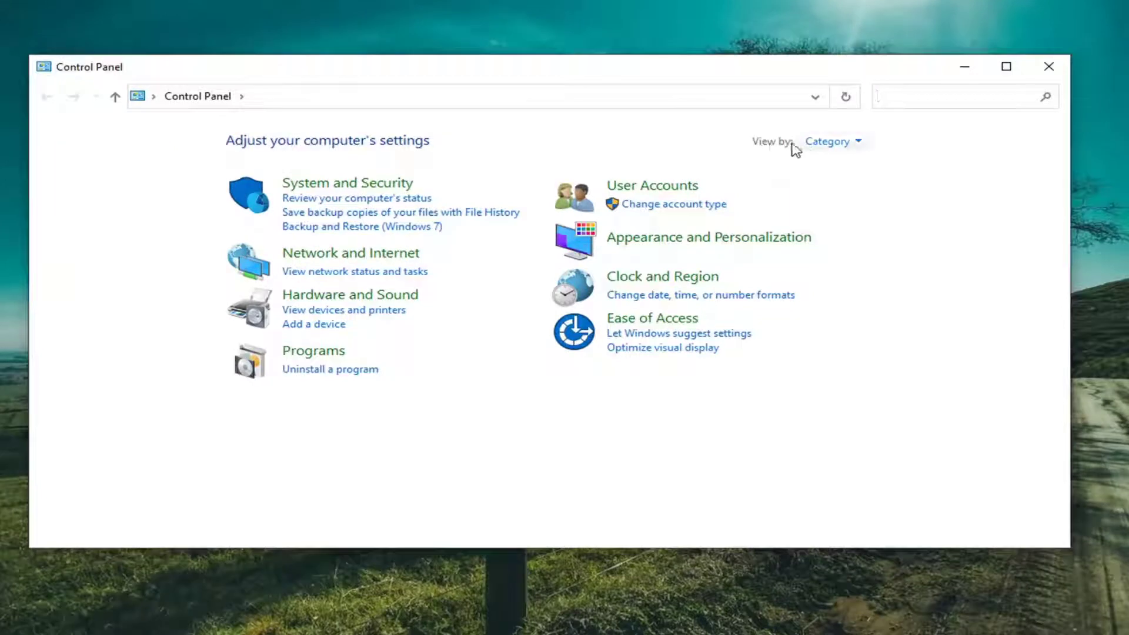
click(841, 147)
click(841, 183)
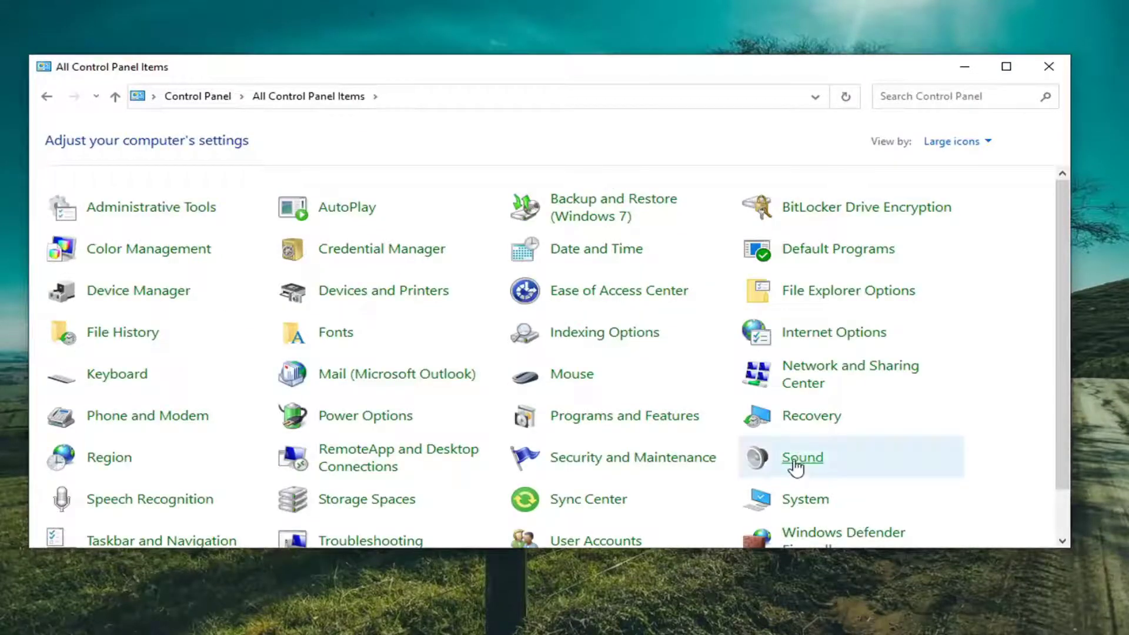
Open Sound, review the Speakers' Enhancements tab with all options off, and close unchanged.
click(802, 458)
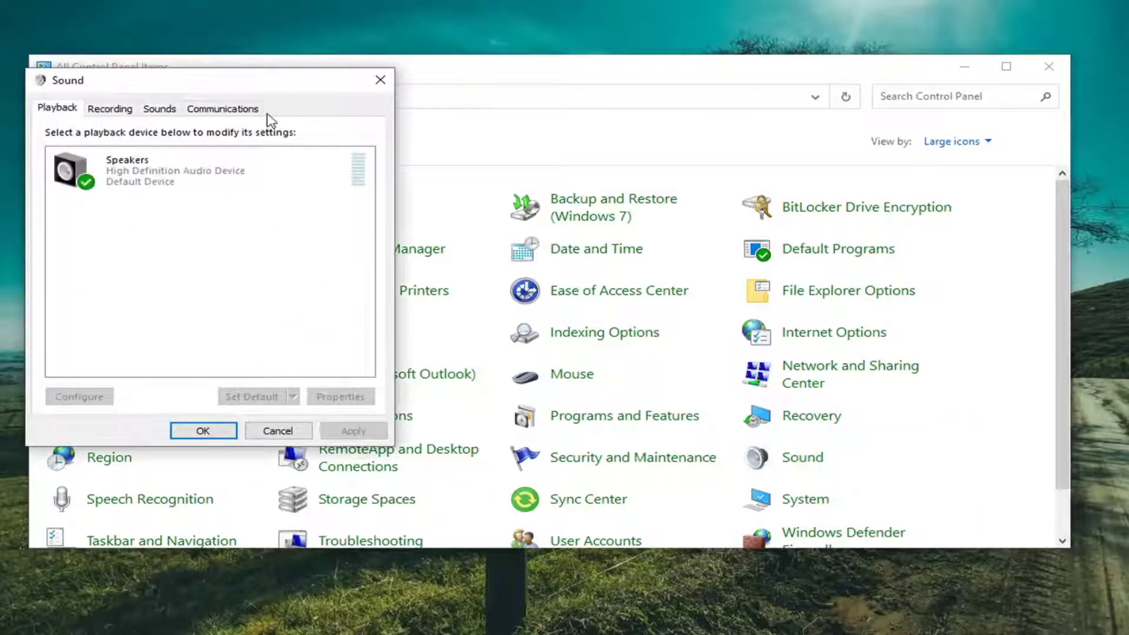
drag(233, 84, 488, 120)
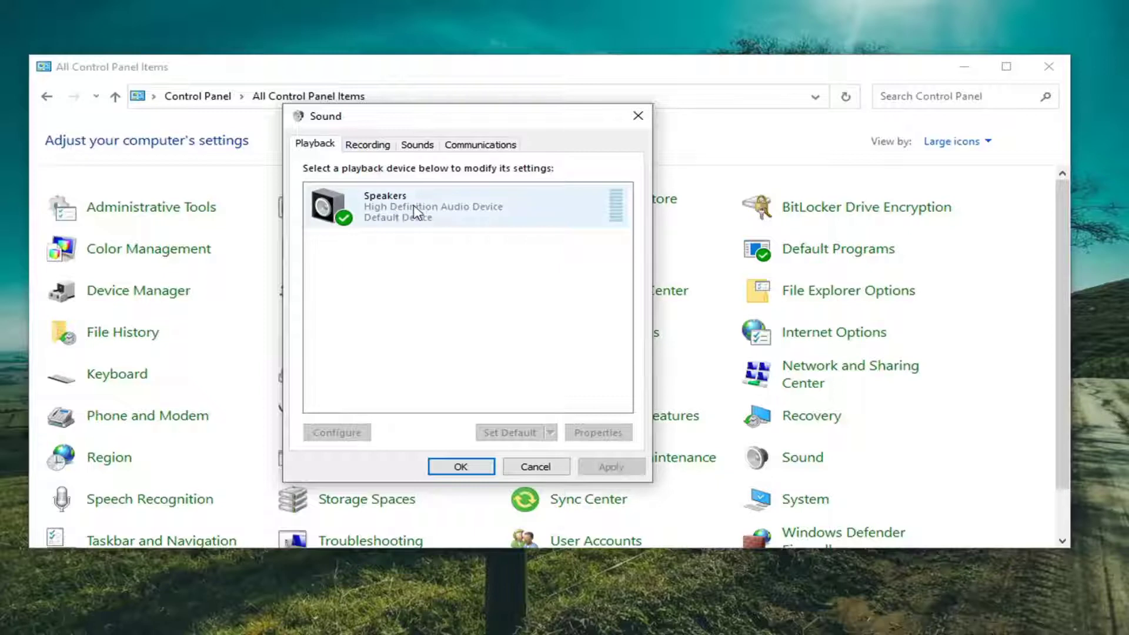
click(417, 214)
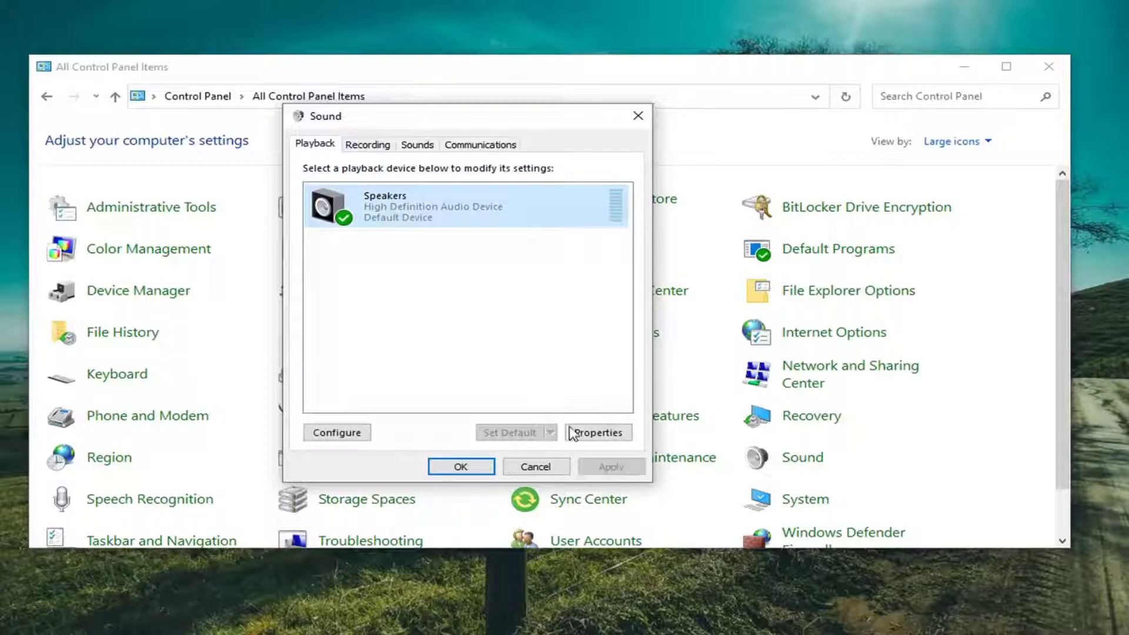
click(612, 434)
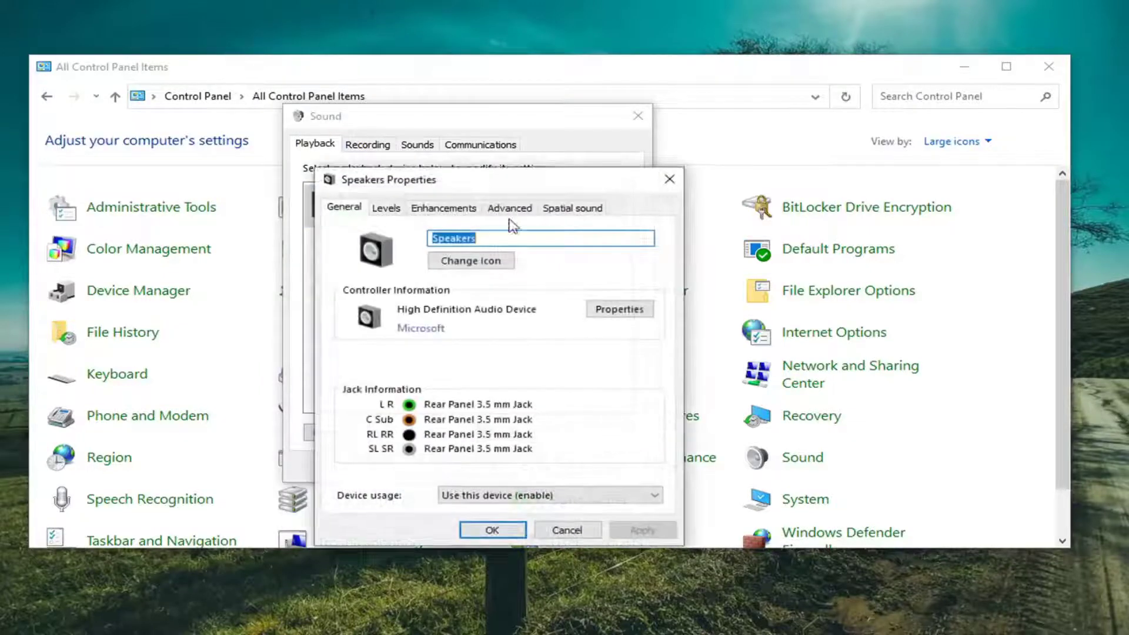
drag(486, 186, 472, 121)
click(434, 144)
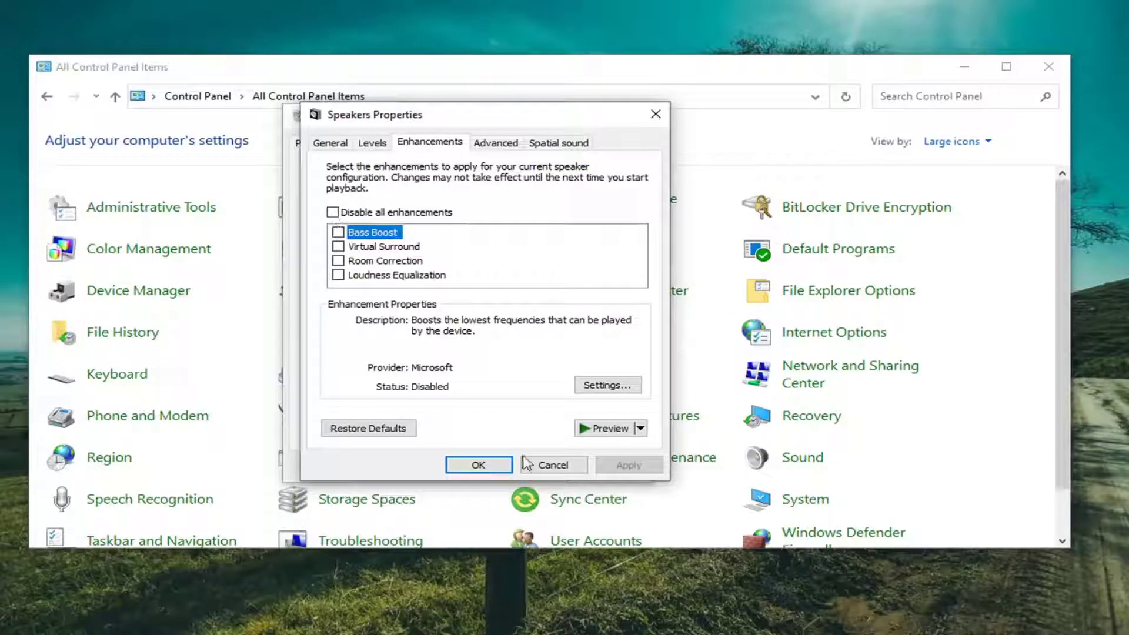
click(478, 465)
On the Recording tab, open Microphone properties and browse its Advanced, Listen and General tabs.
click(367, 144)
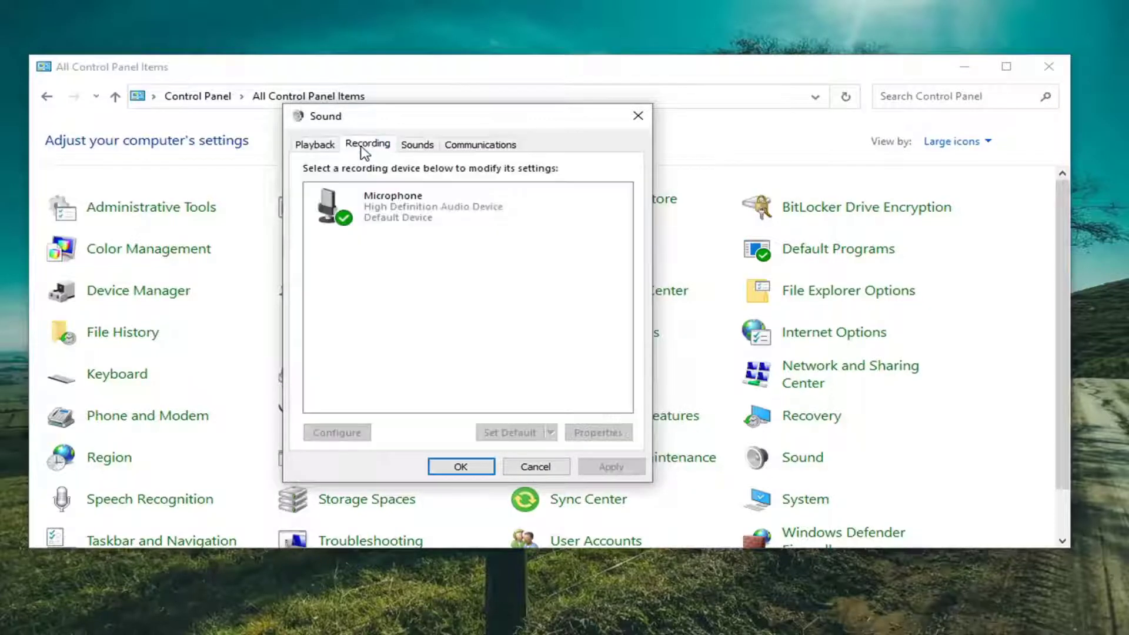
click(383, 218)
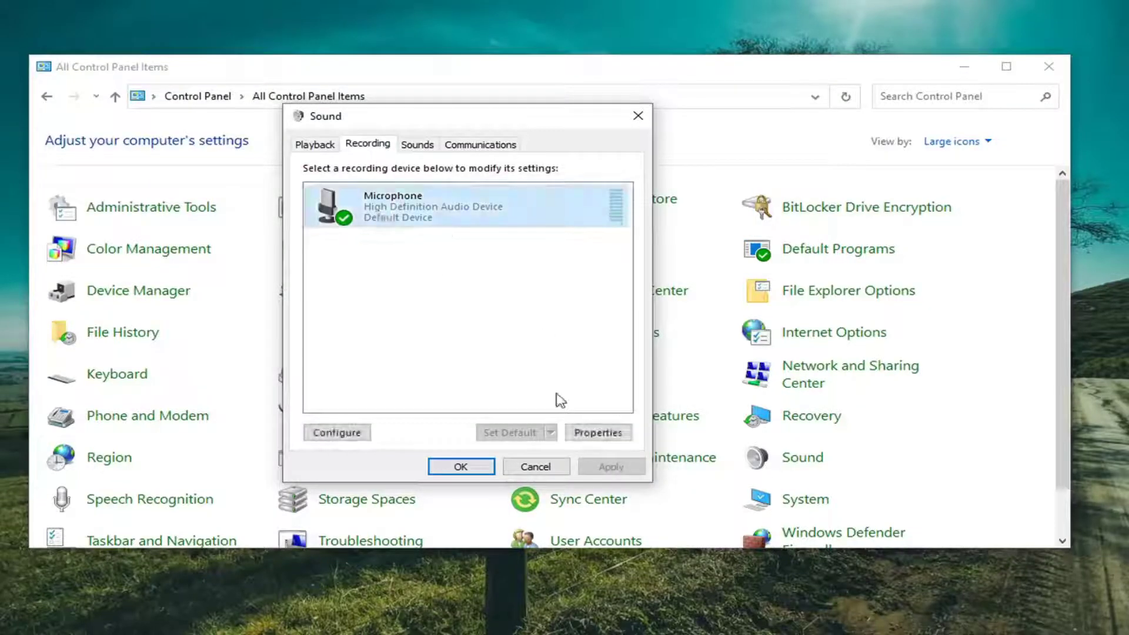
click(598, 433)
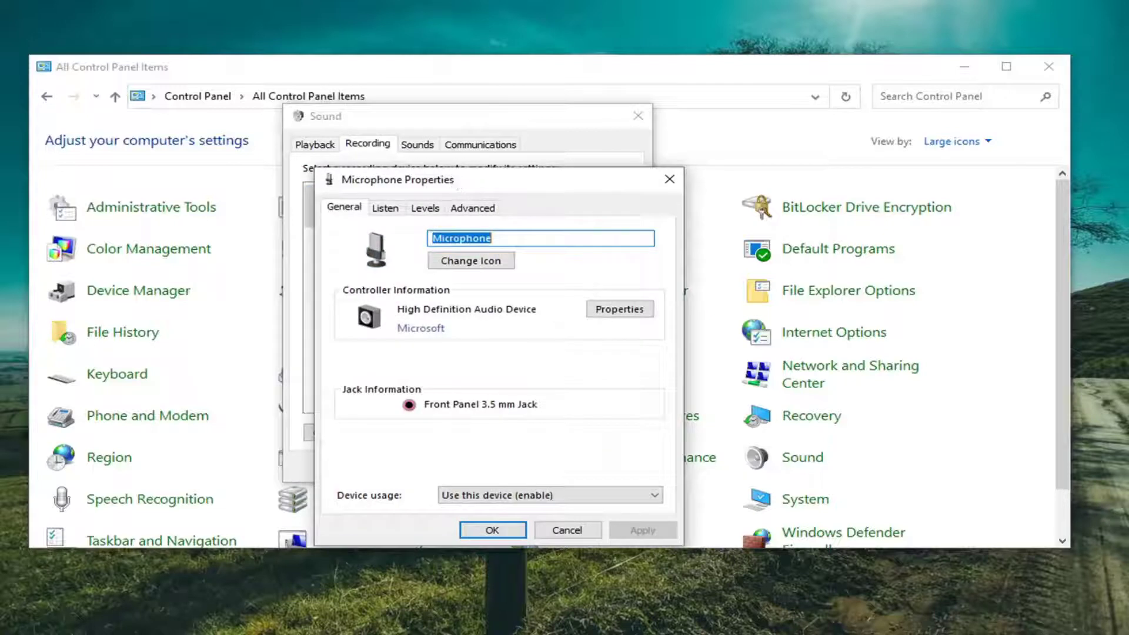
drag(453, 180, 432, 116)
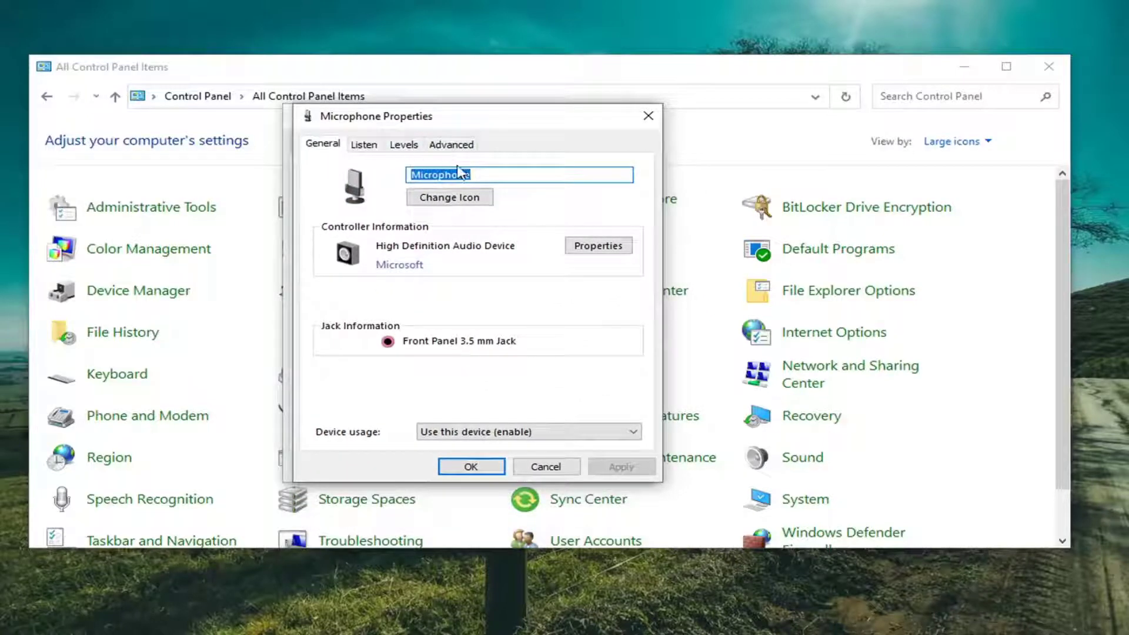
click(444, 149)
click(364, 145)
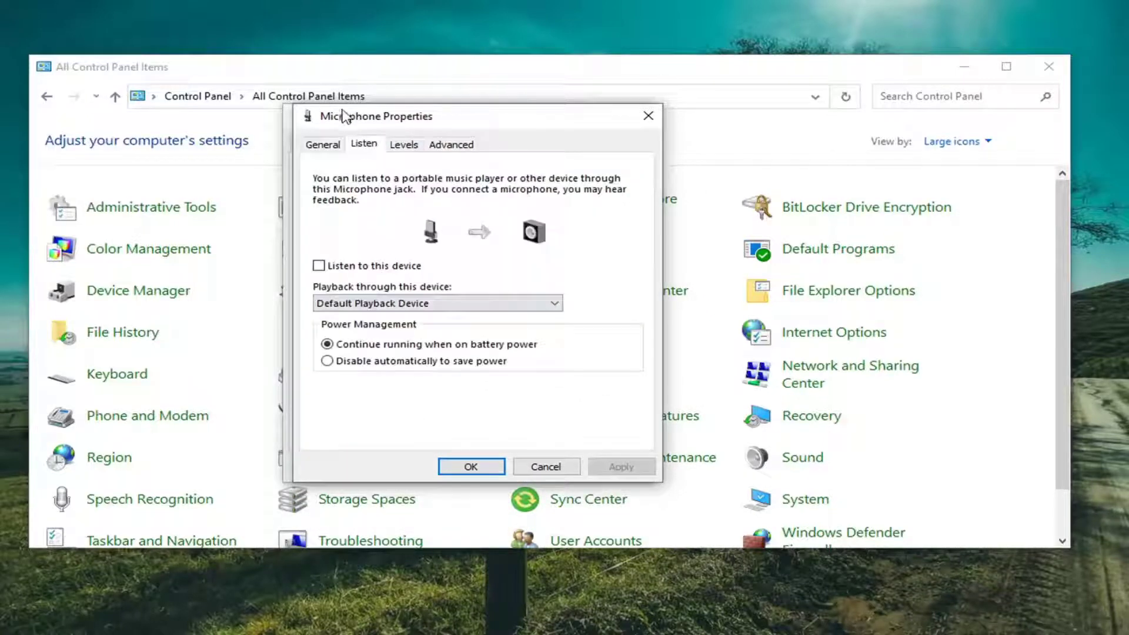
click(318, 143)
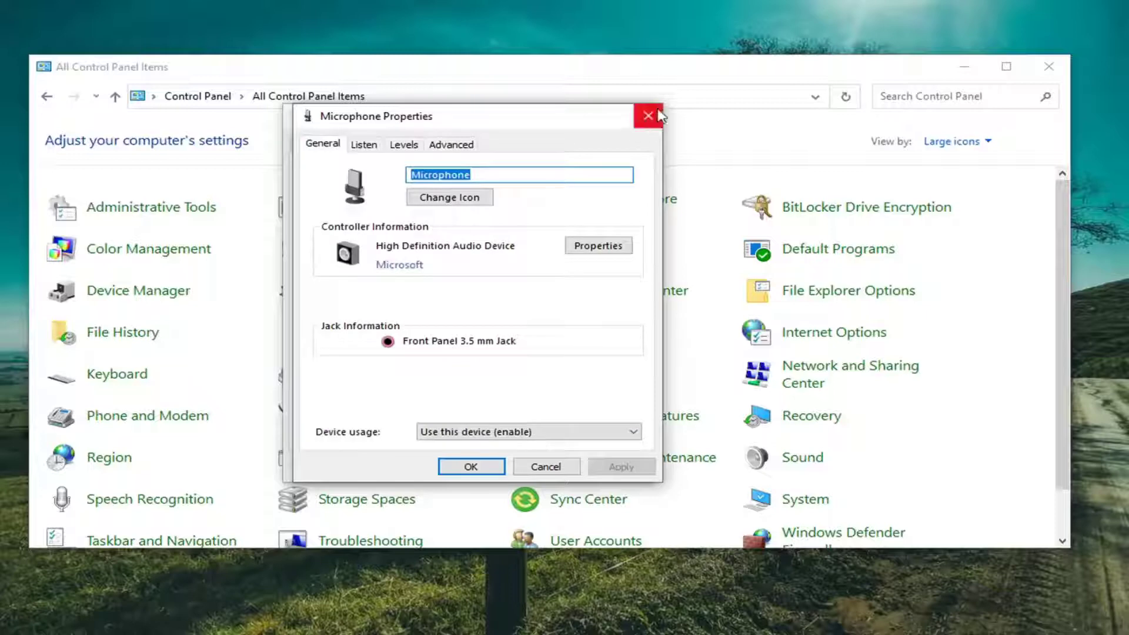